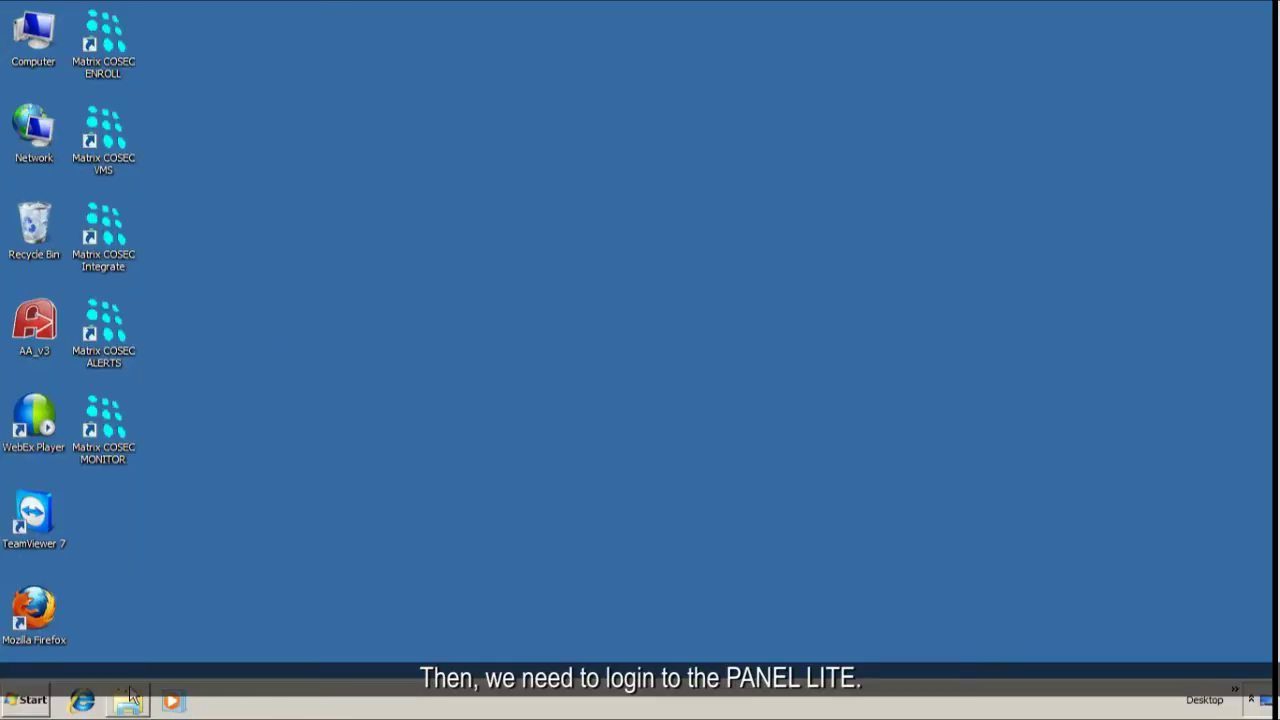
- Load 192.168.50.1 in Internet Explorer and log in to COSEC PANEL LITE as Admin with the panel password
{"action": "left_click", "coordinate": [83, 702]}
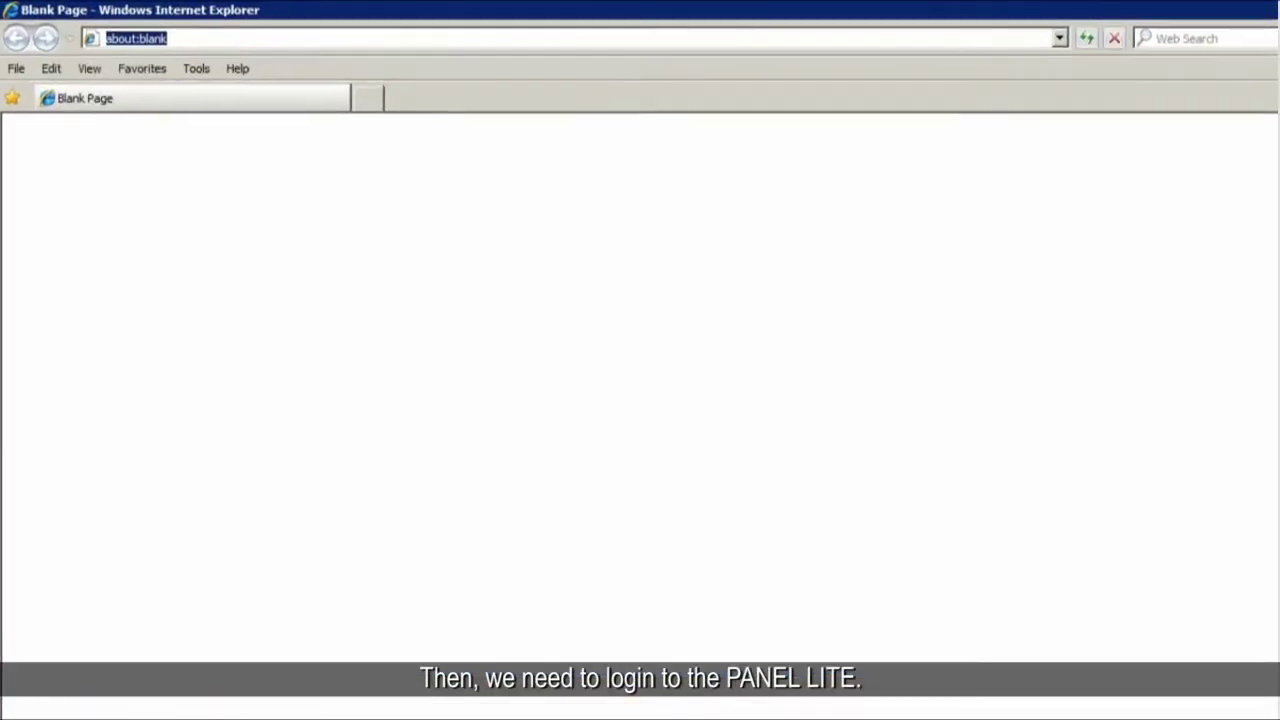
{"action": "type", "text": "192.1"}
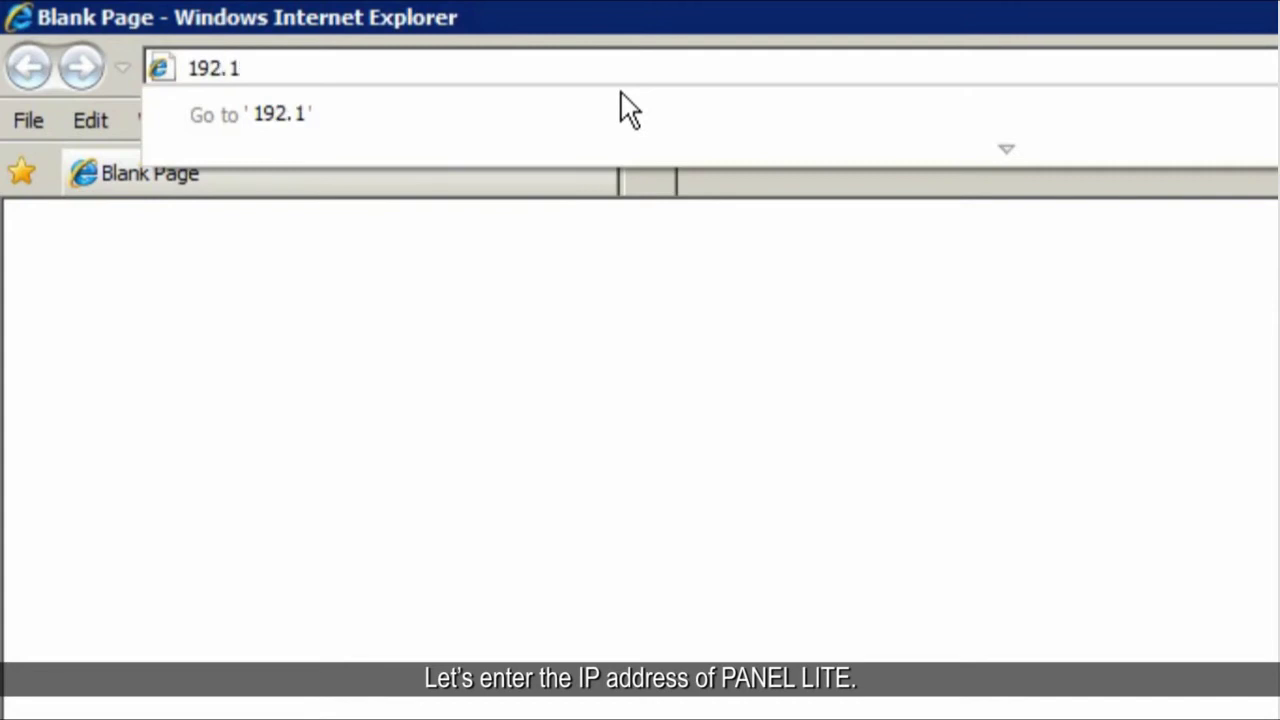
{"action": "type", "text": "68.50.1"}
{"action": "left_click", "coordinate": [629, 108]}
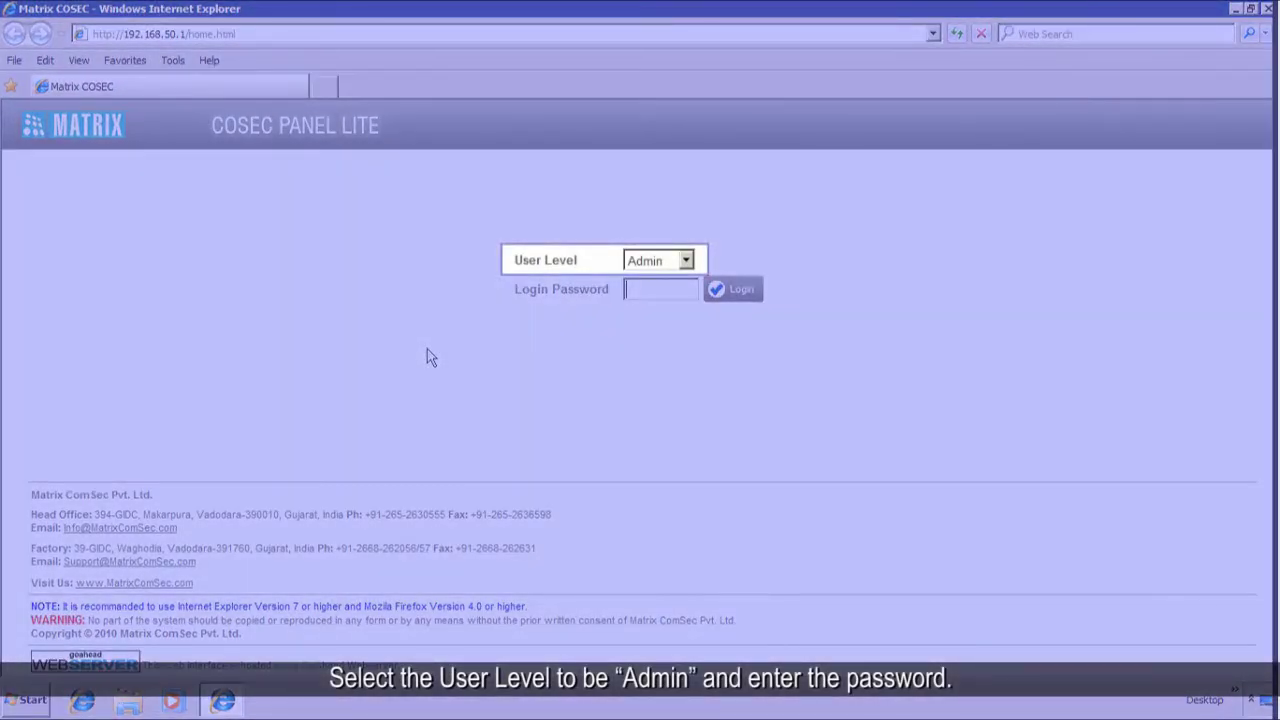
{"action": "left_click", "coordinate": [650, 288]}
{"action": "type", "text": "1"}
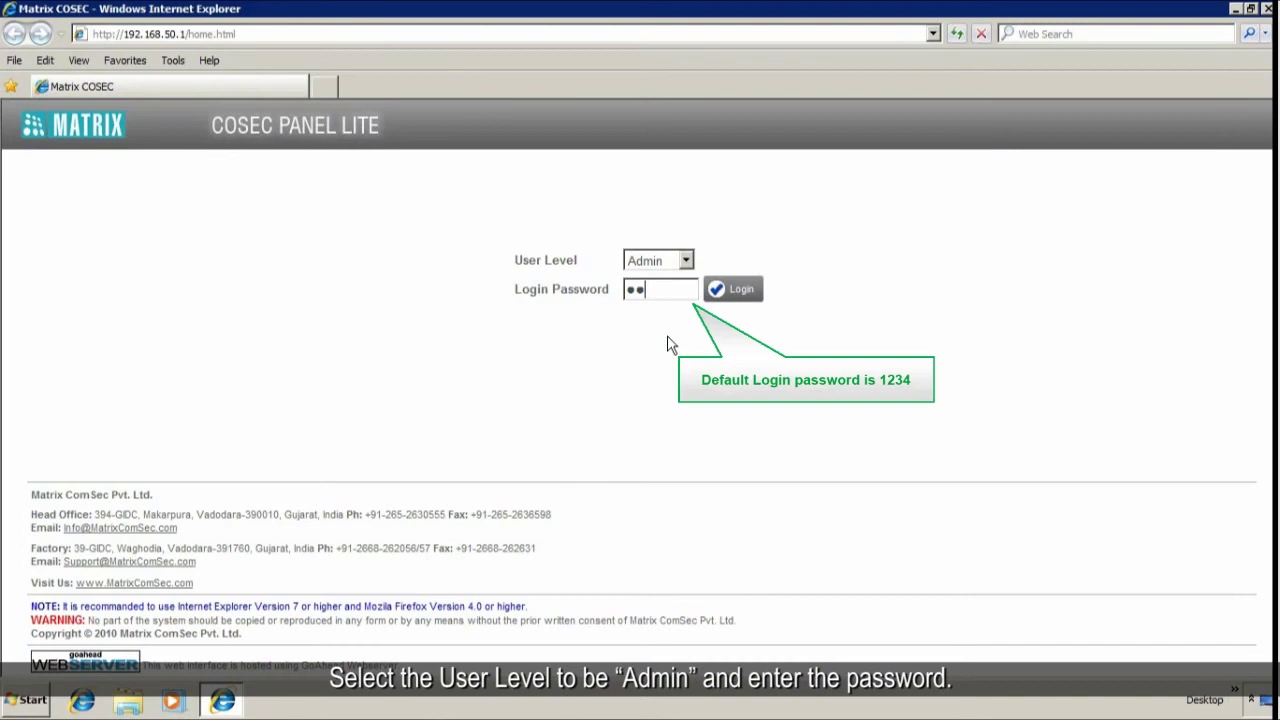
{"action": "type", "text": "234"}
{"action": "left_click", "coordinate": [743, 292]}
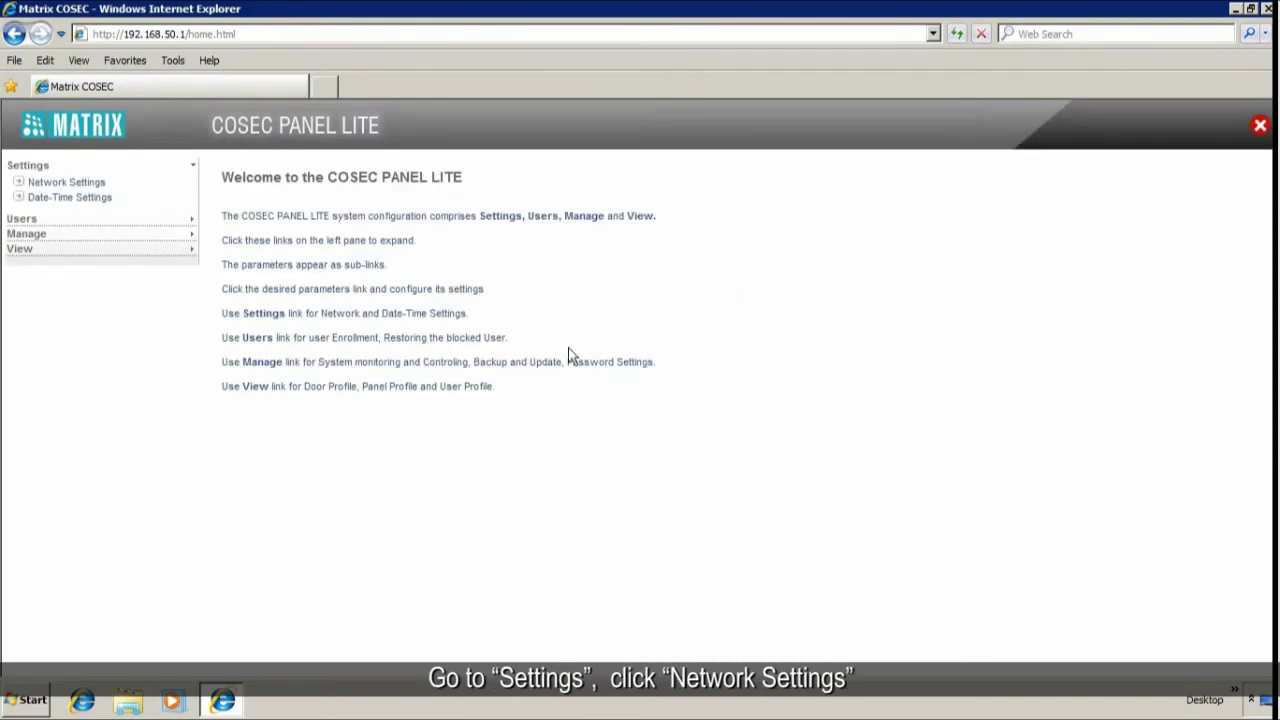
- Under Network Settings, search for Wi-Fi access points so MtplNet_394 appears in the list
{"action": "left_click", "coordinate": [110, 183]}
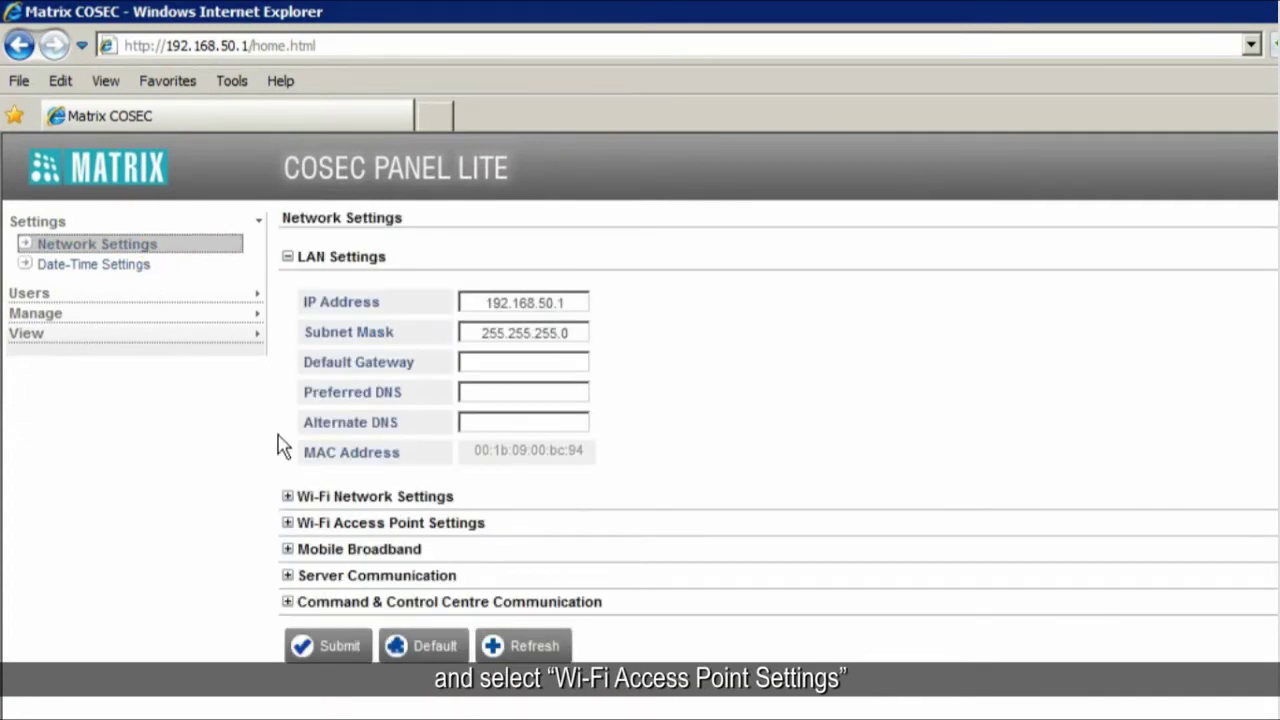
{"action": "left_click", "coordinate": [355, 522]}
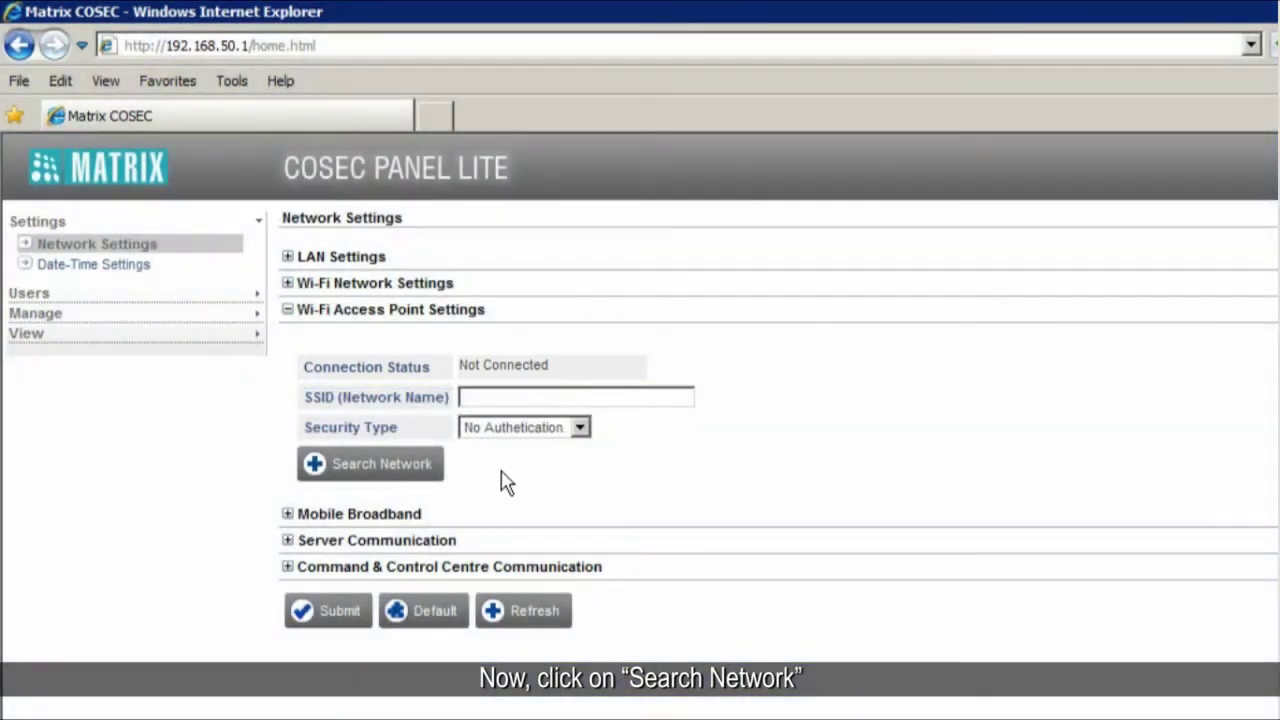
{"action": "left_click", "coordinate": [375, 465]}
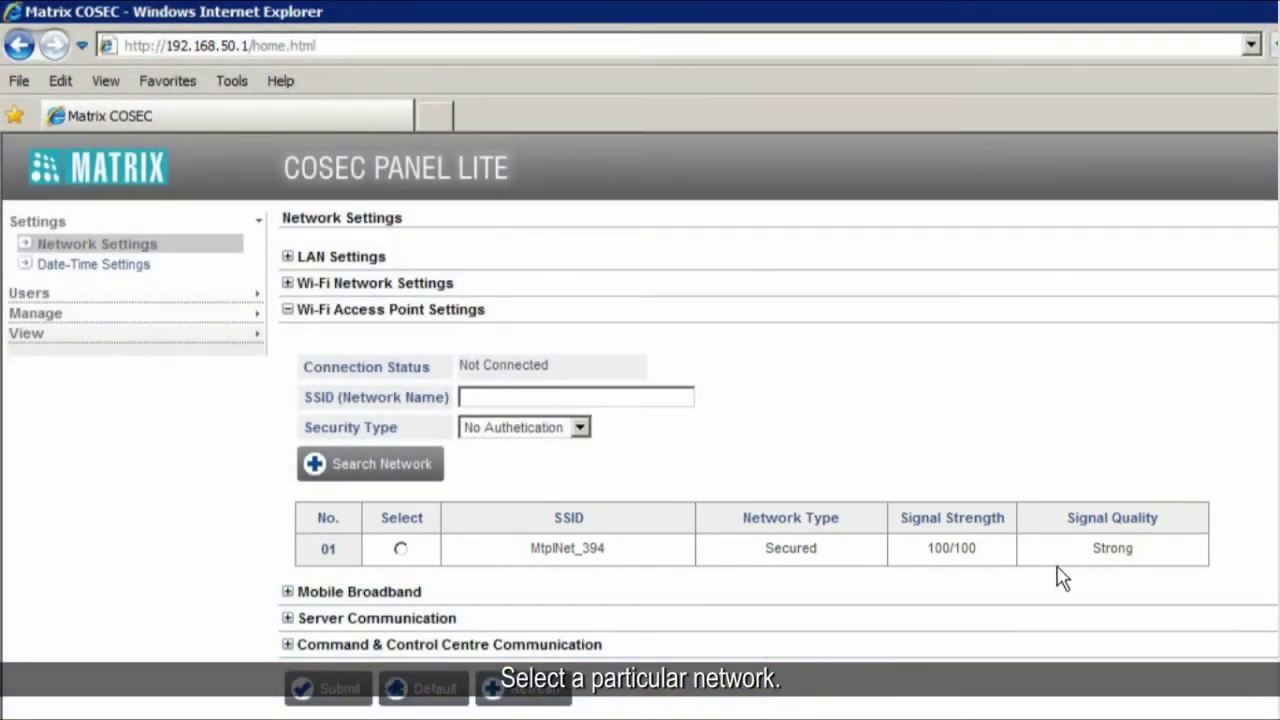
- Select MtplNet_394 with WEP security, 40bit/64-bit encryption, and enter its security key
{"action": "left_click", "coordinate": [400, 549]}
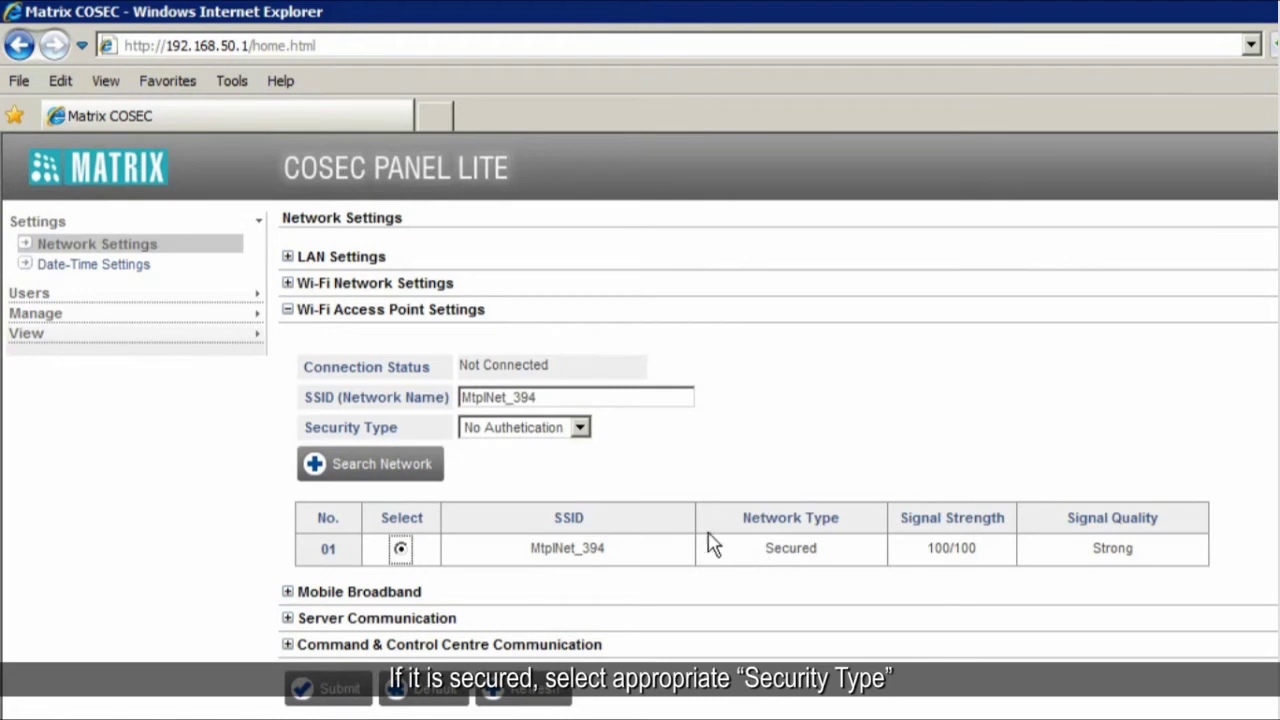
{"action": "left_click", "coordinate": [580, 428]}
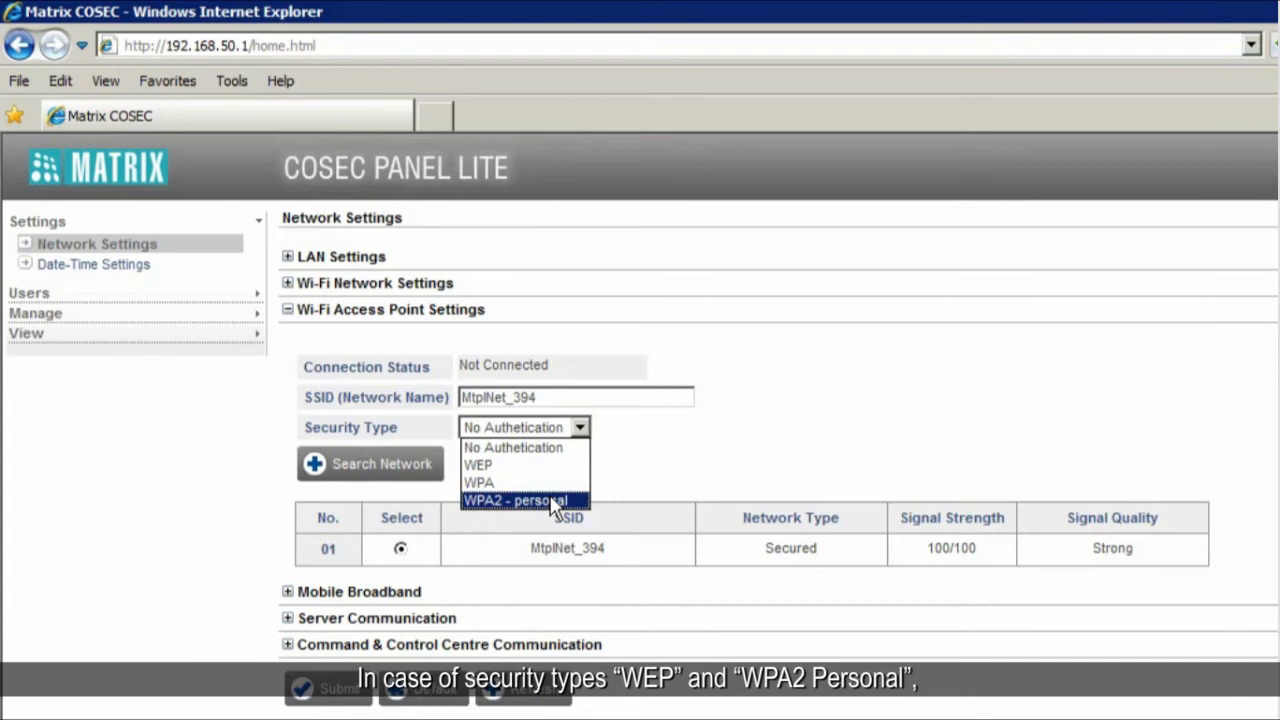
{"action": "left_click", "coordinate": [525, 465]}
{"action": "left_click", "coordinate": [651, 457]}
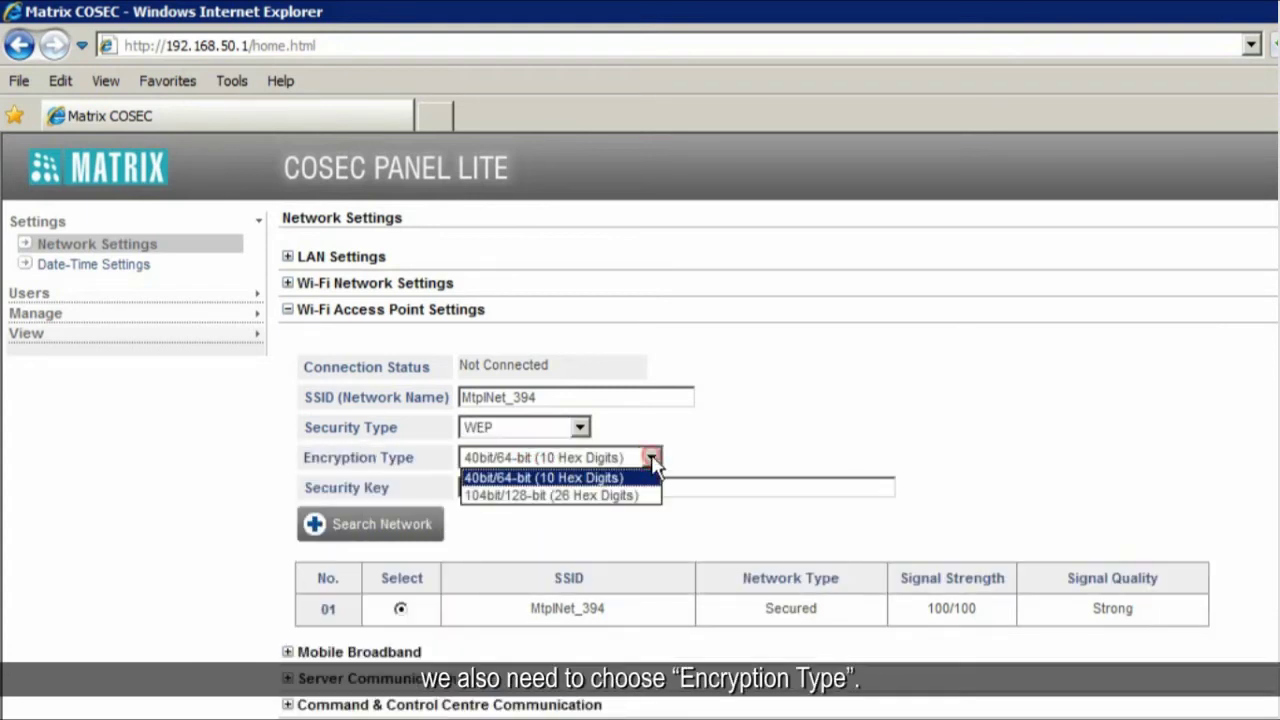
{"action": "left_click", "coordinate": [651, 459]}
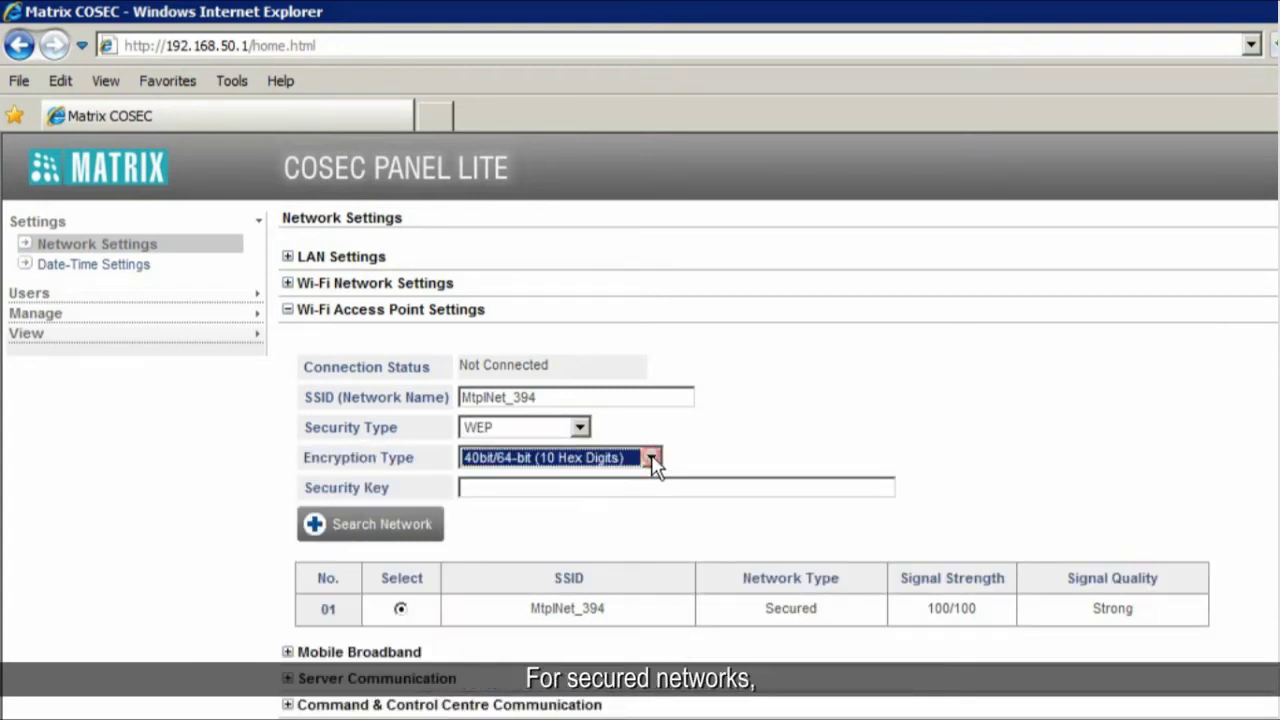
{"action": "left_click", "coordinate": [474, 488]}
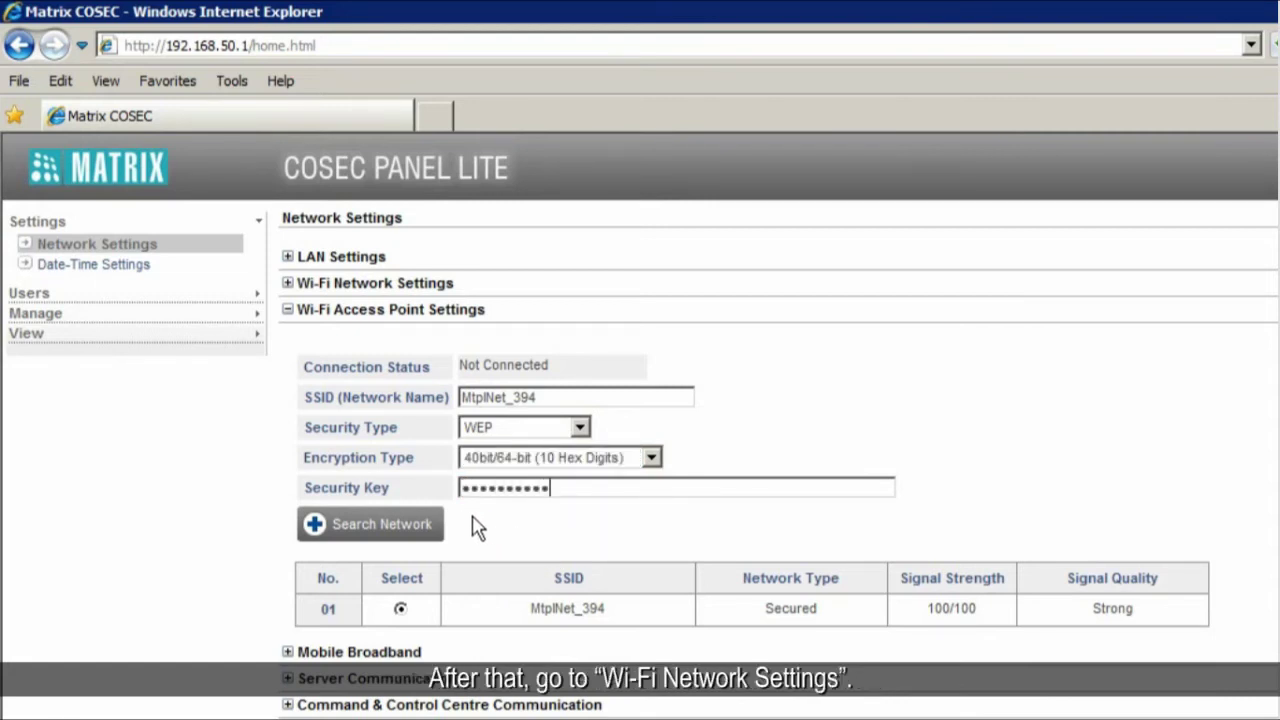
- Change the Wi-Fi Network Settings IP Assignment from Static to Dynamic
{"action": "left_click", "coordinate": [323, 285]}
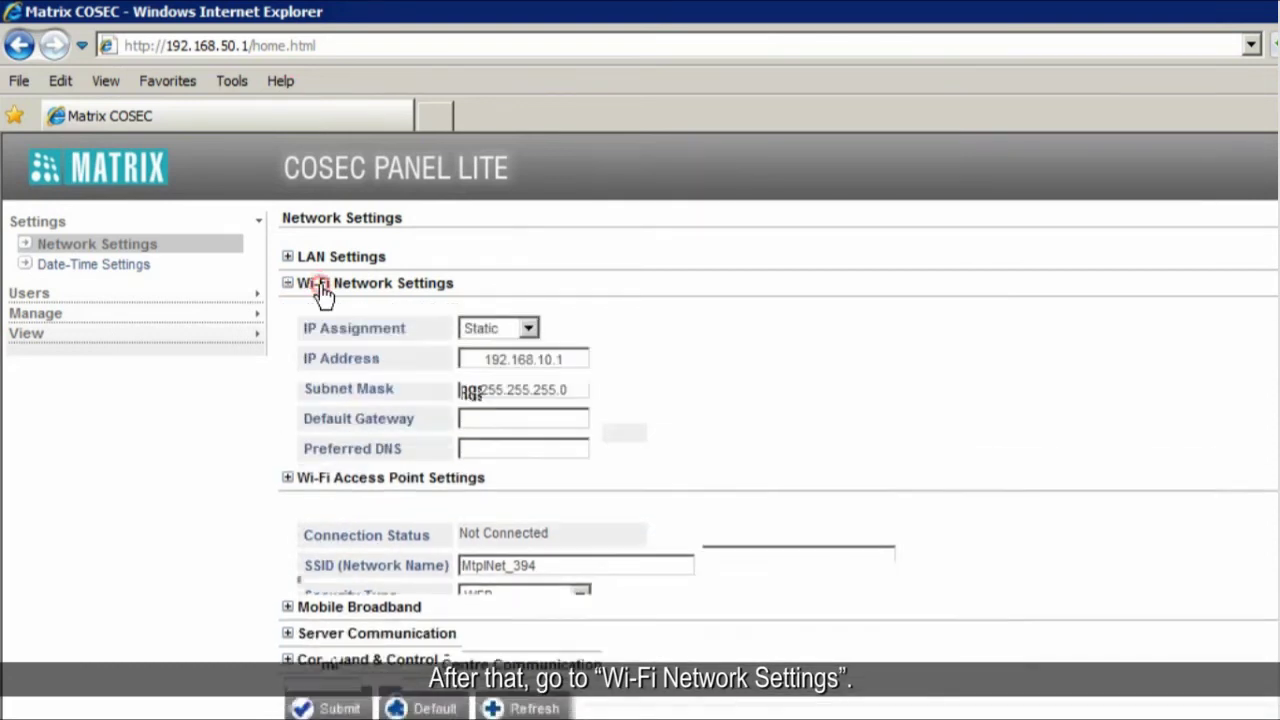
{"action": "left_click", "coordinate": [532, 330]}
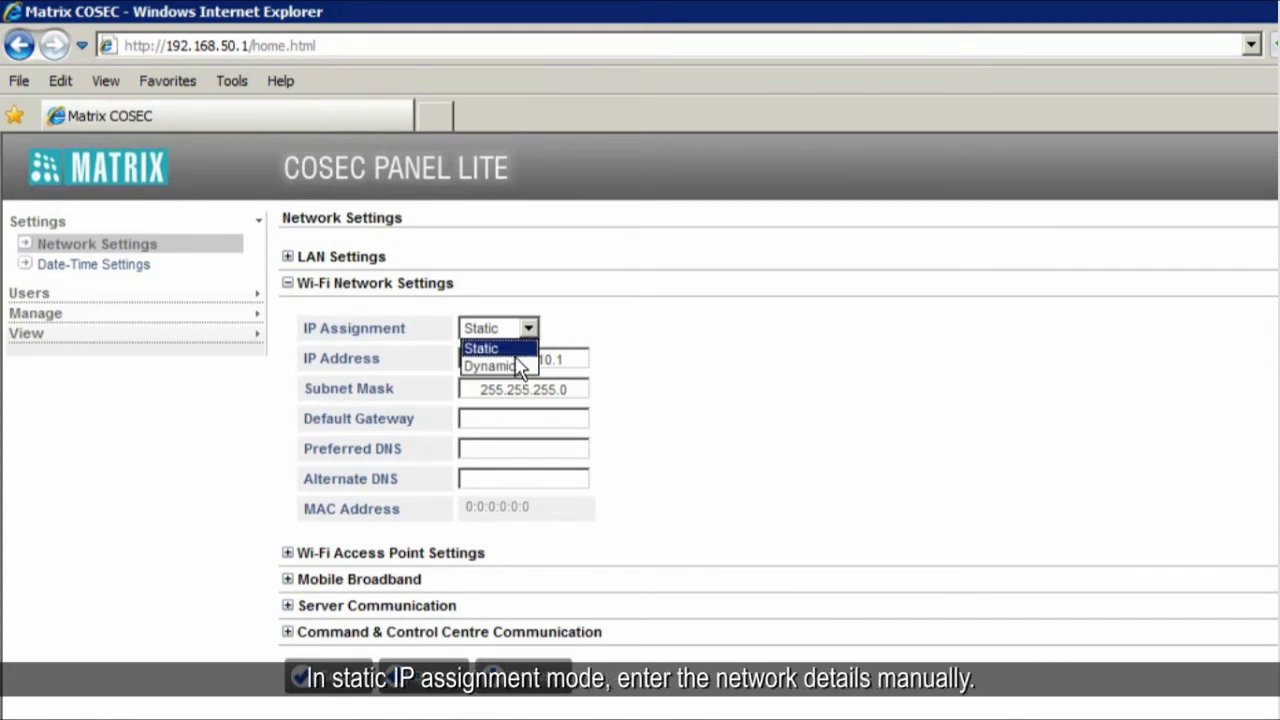
{"action": "left_click", "coordinate": [519, 348]}
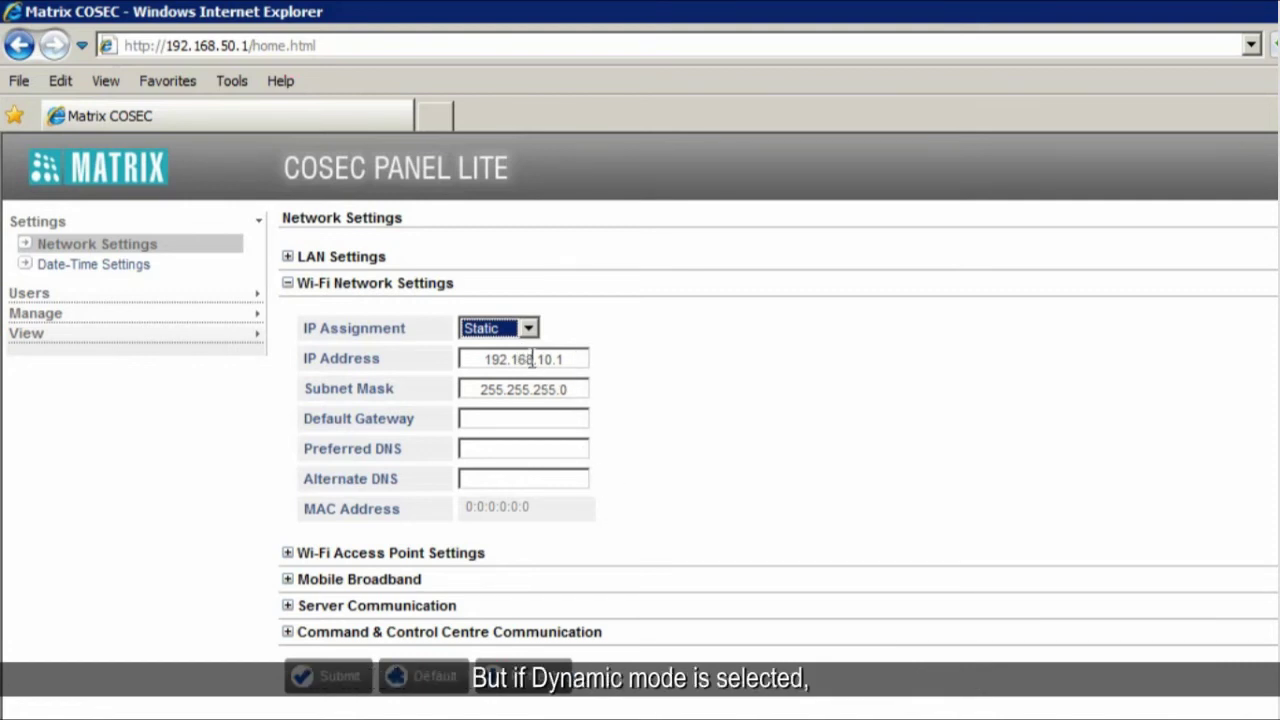
{"action": "left_click", "coordinate": [527, 329]}
{"action": "left_click", "coordinate": [510, 363]}
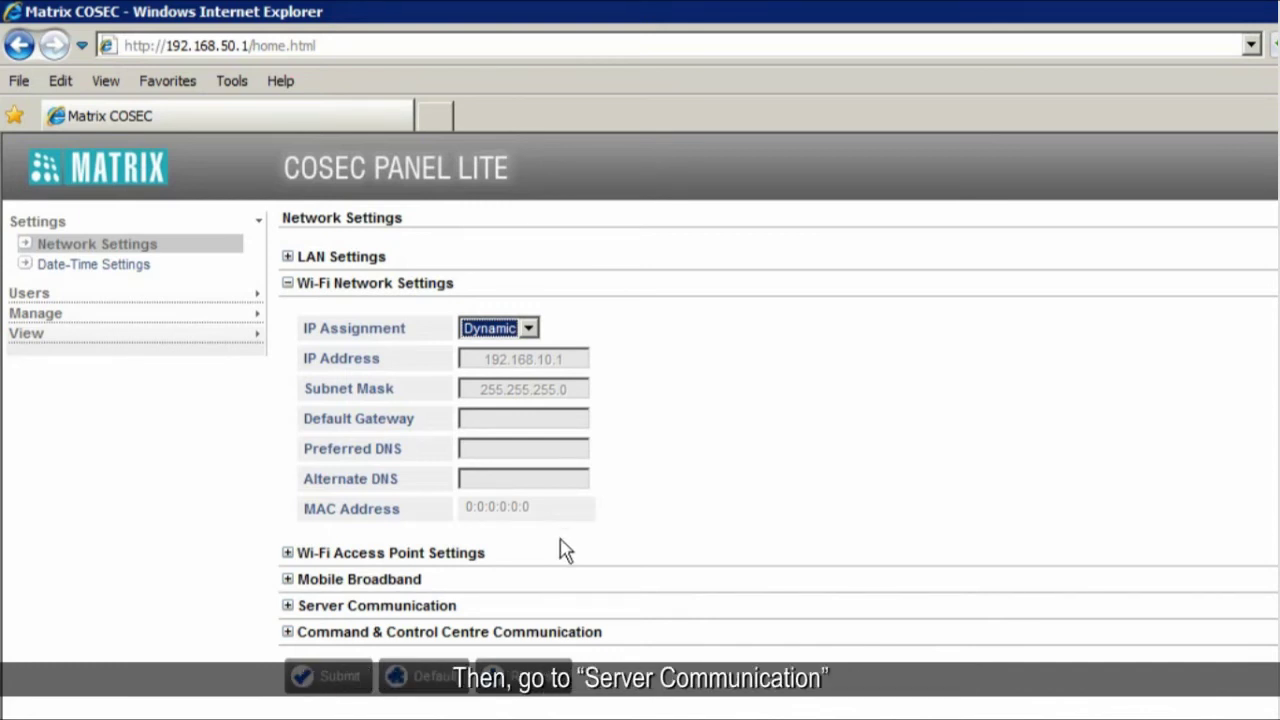
- Set the server IP to 192.168.10.115 with Network Wi-Fi, submit, and refresh the settings
{"action": "left_click", "coordinate": [404, 607]}
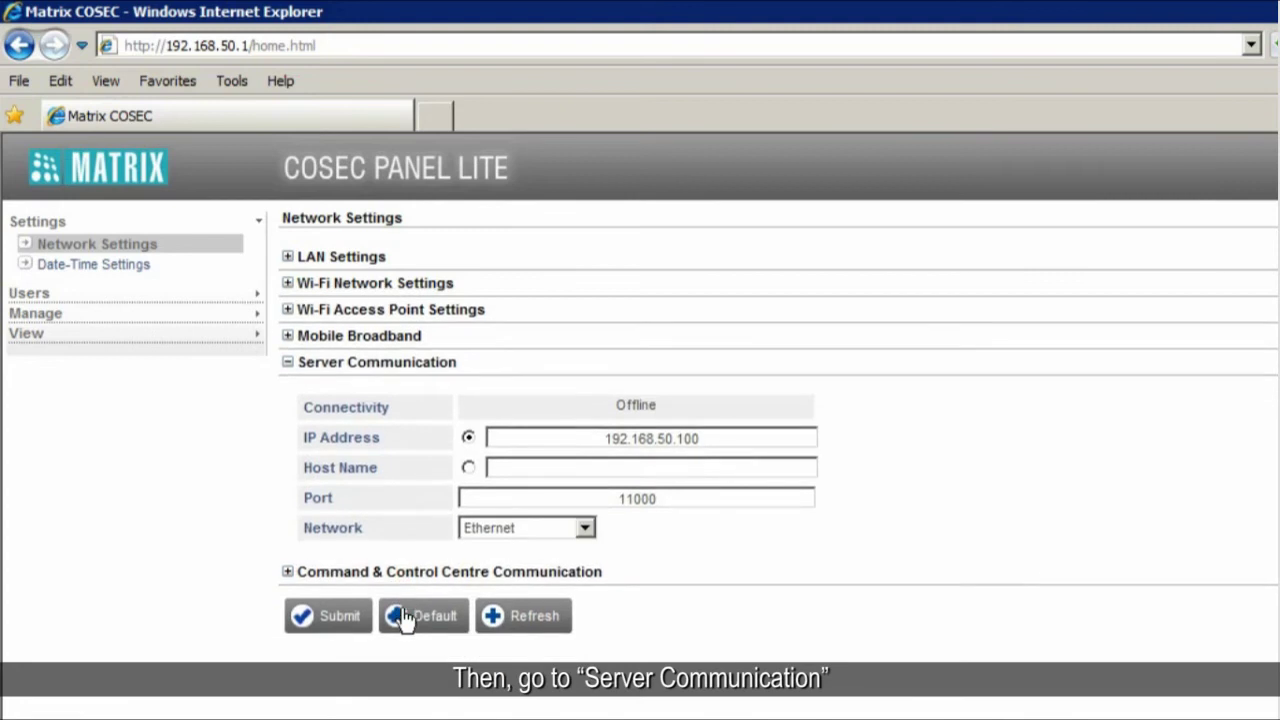
{"action": "left_click", "coordinate": [664, 436]}
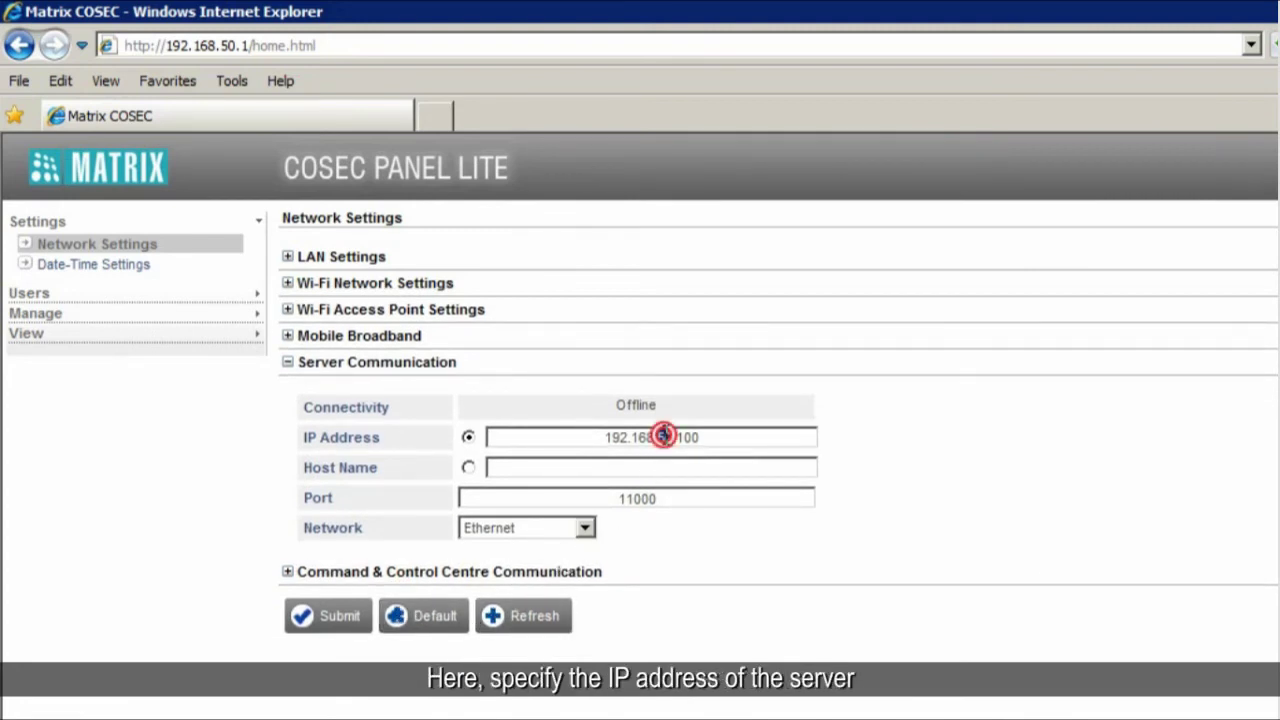
{"action": "double_click", "coordinate": [664, 436]}
{"action": "type", "text": "19"}
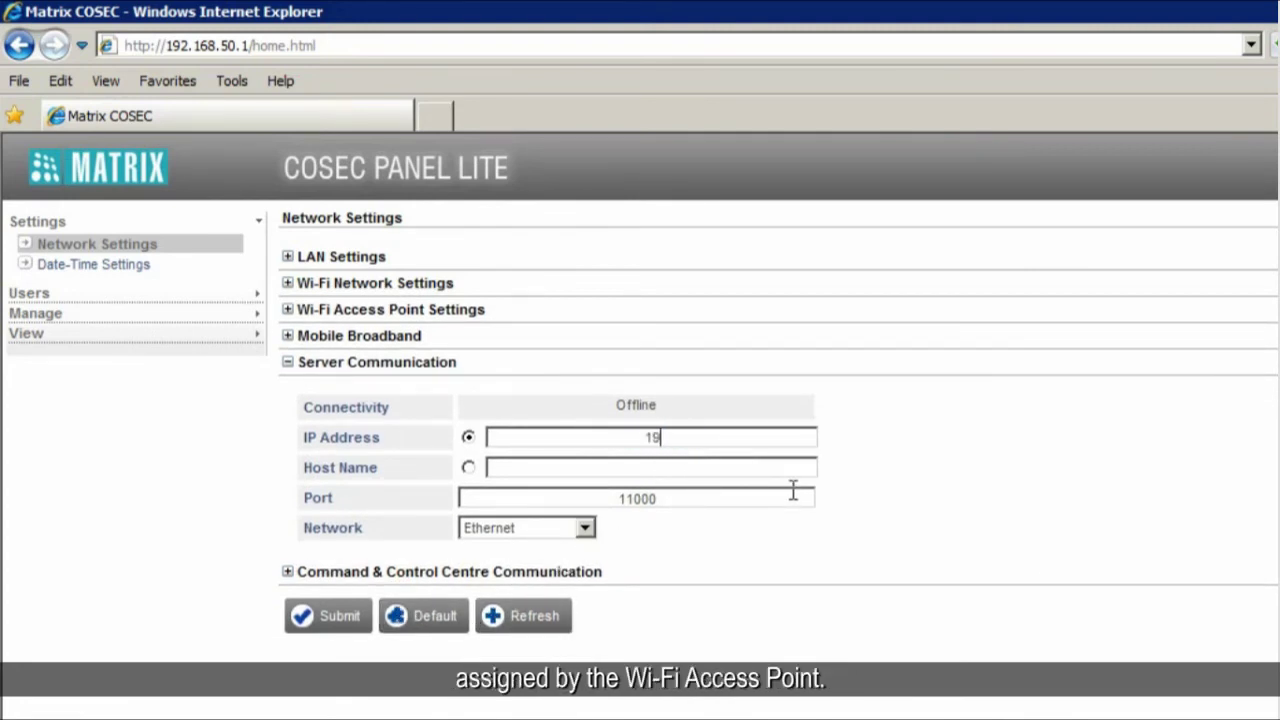
{"action": "type", "text": "2.168.10.115"}
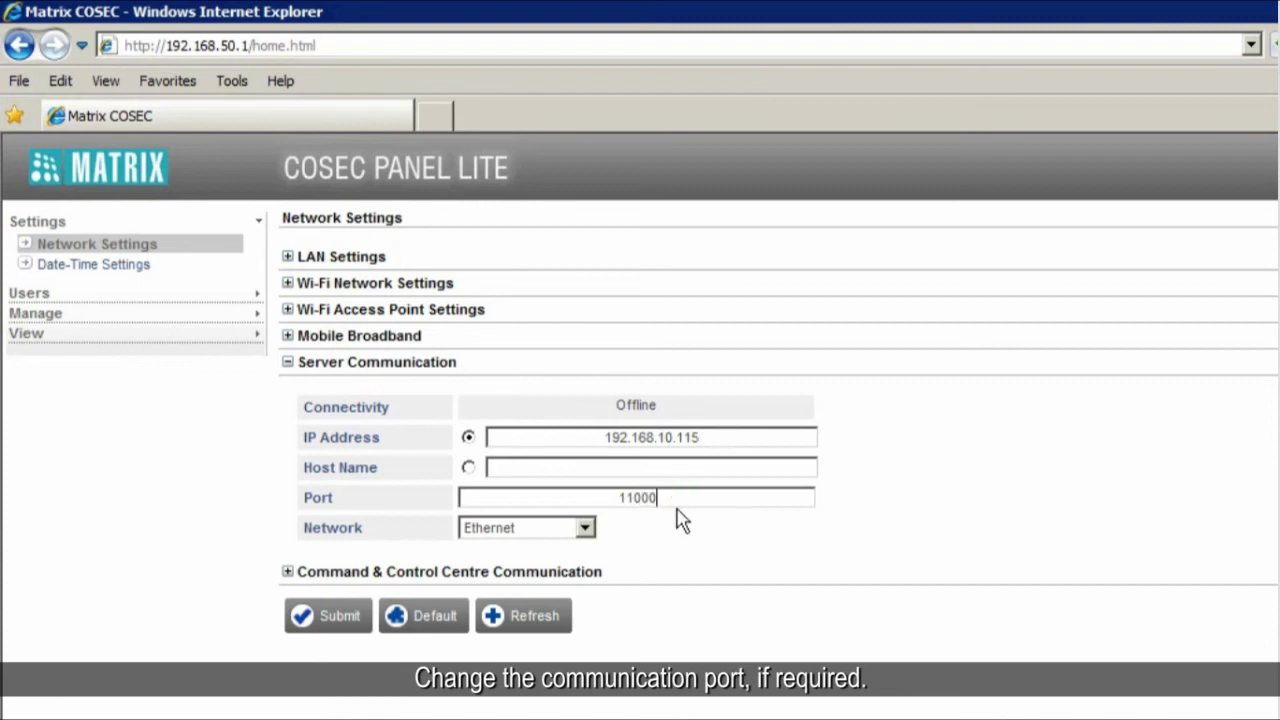
{"action": "left_click", "coordinate": [584, 528]}
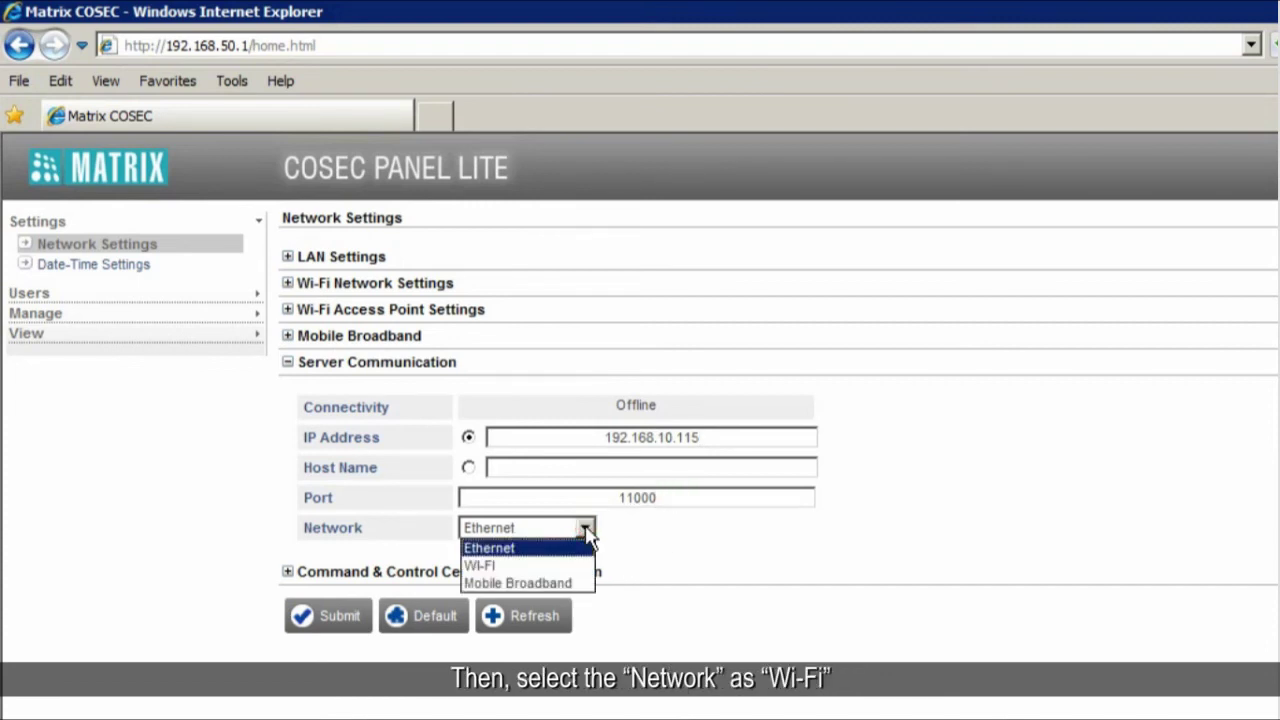
{"action": "left_click", "coordinate": [560, 565]}
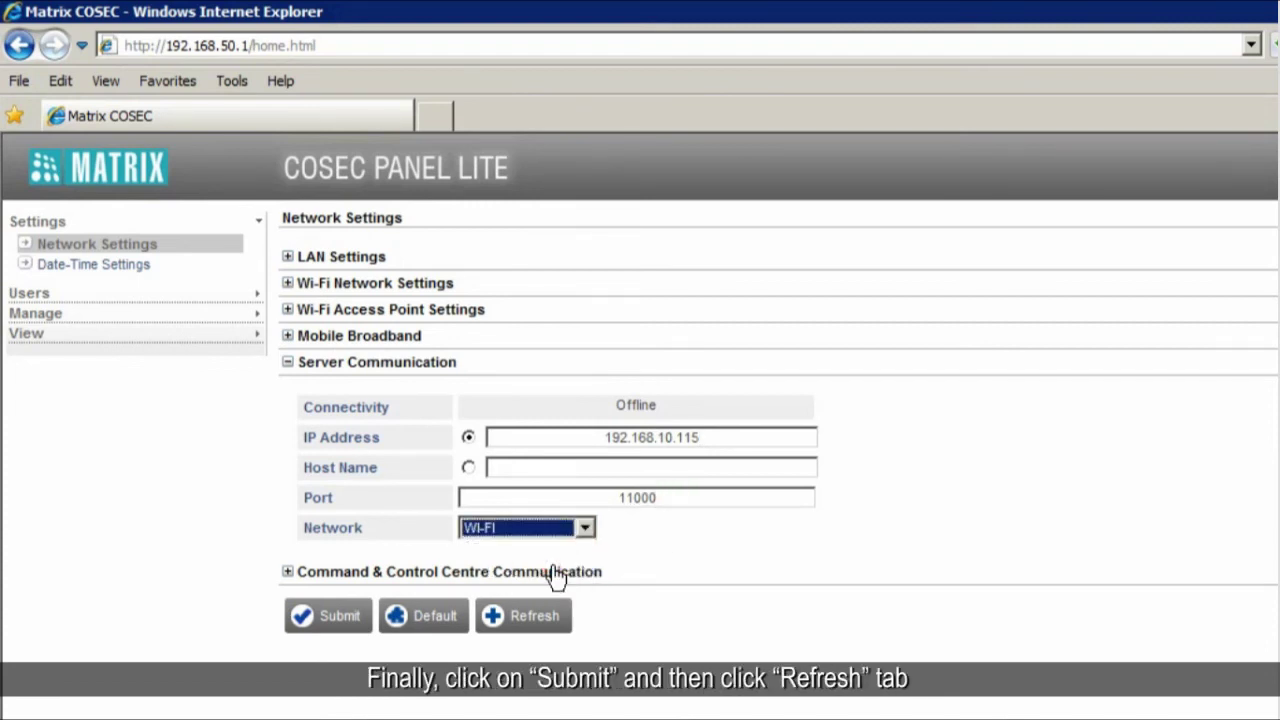
{"action": "left_click", "coordinate": [327, 620]}
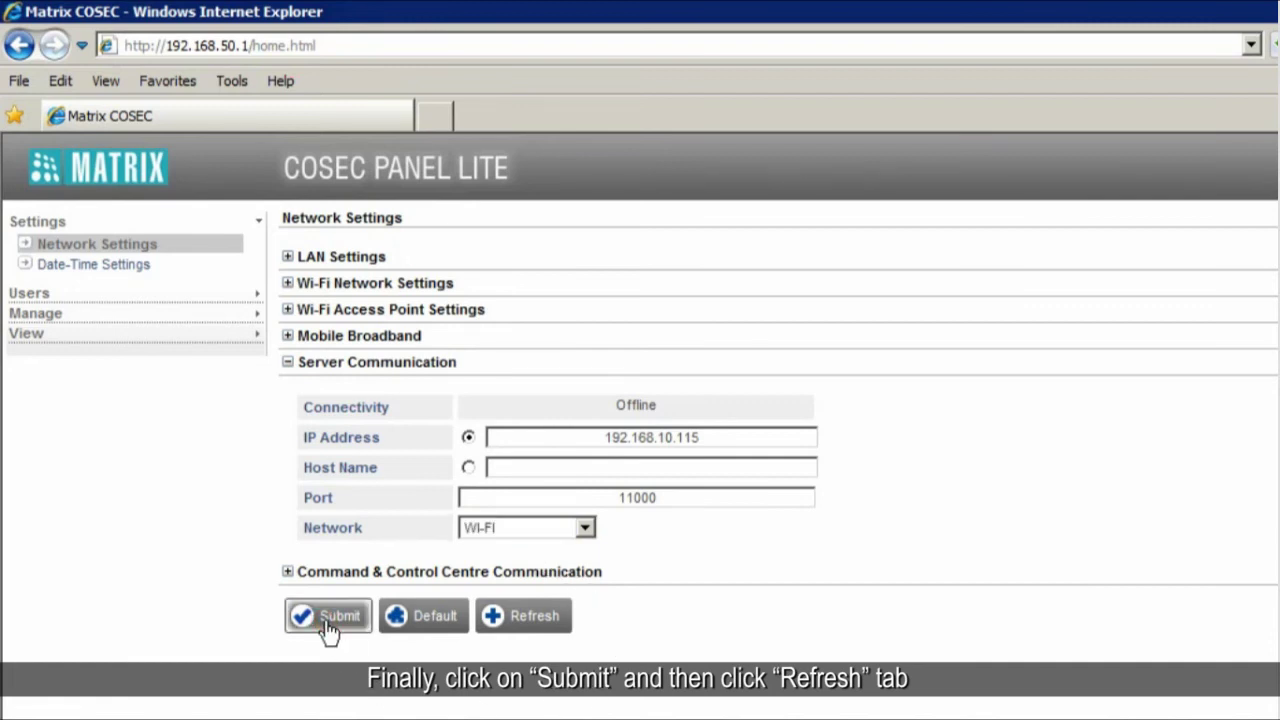
{"action": "left_click", "coordinate": [530, 630]}
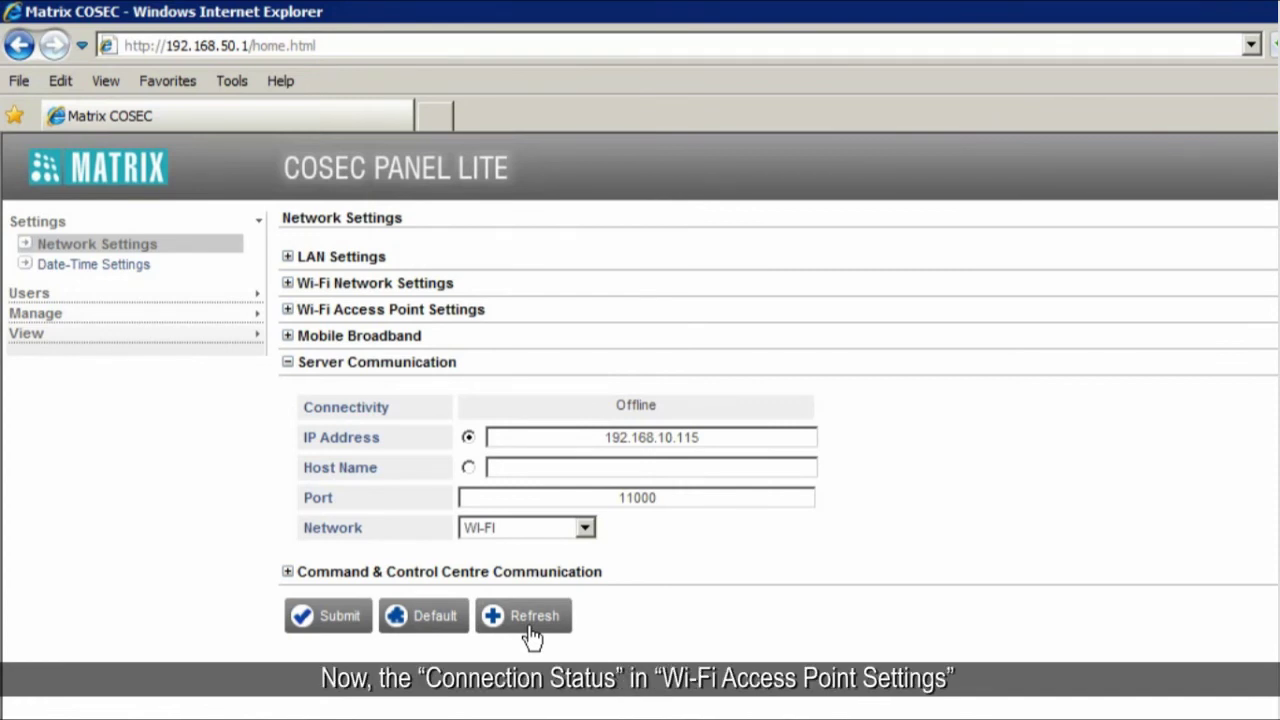
- Check the access point shows Connected and Wi-Fi holds dynamic IP 192.168.10.108
{"action": "left_click", "coordinate": [306, 312]}
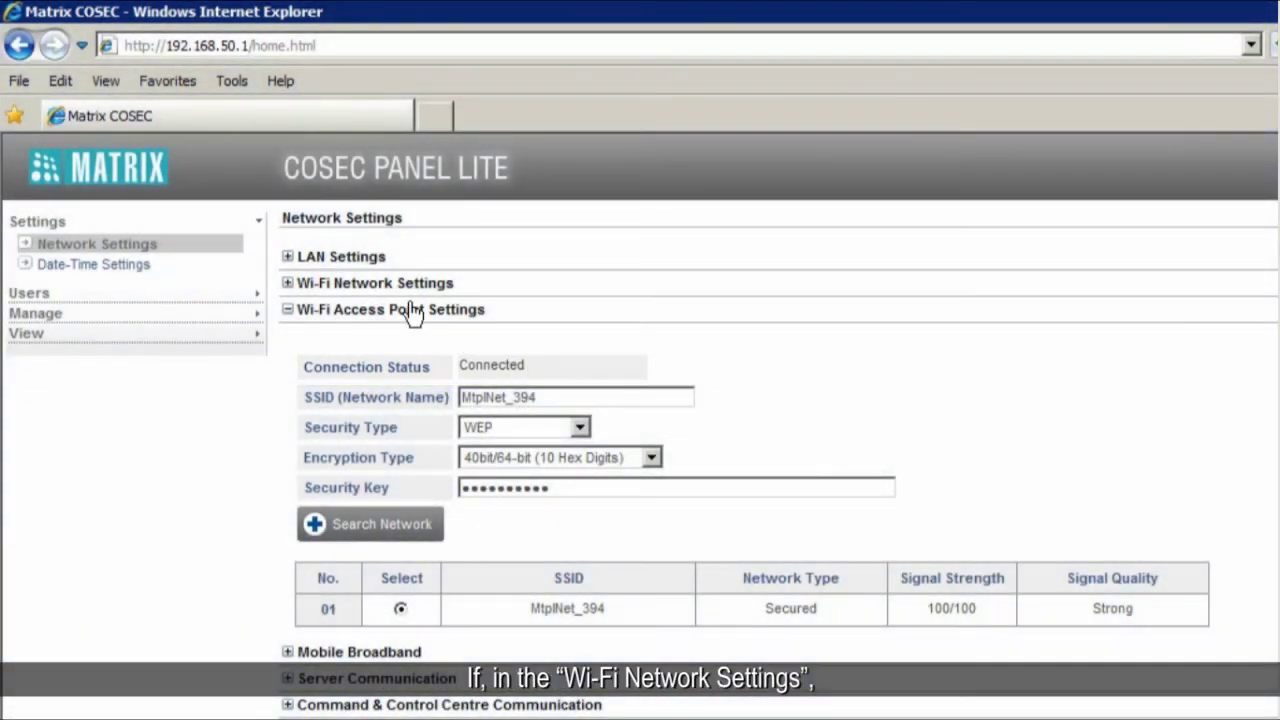
{"action": "left_click", "coordinate": [395, 289]}
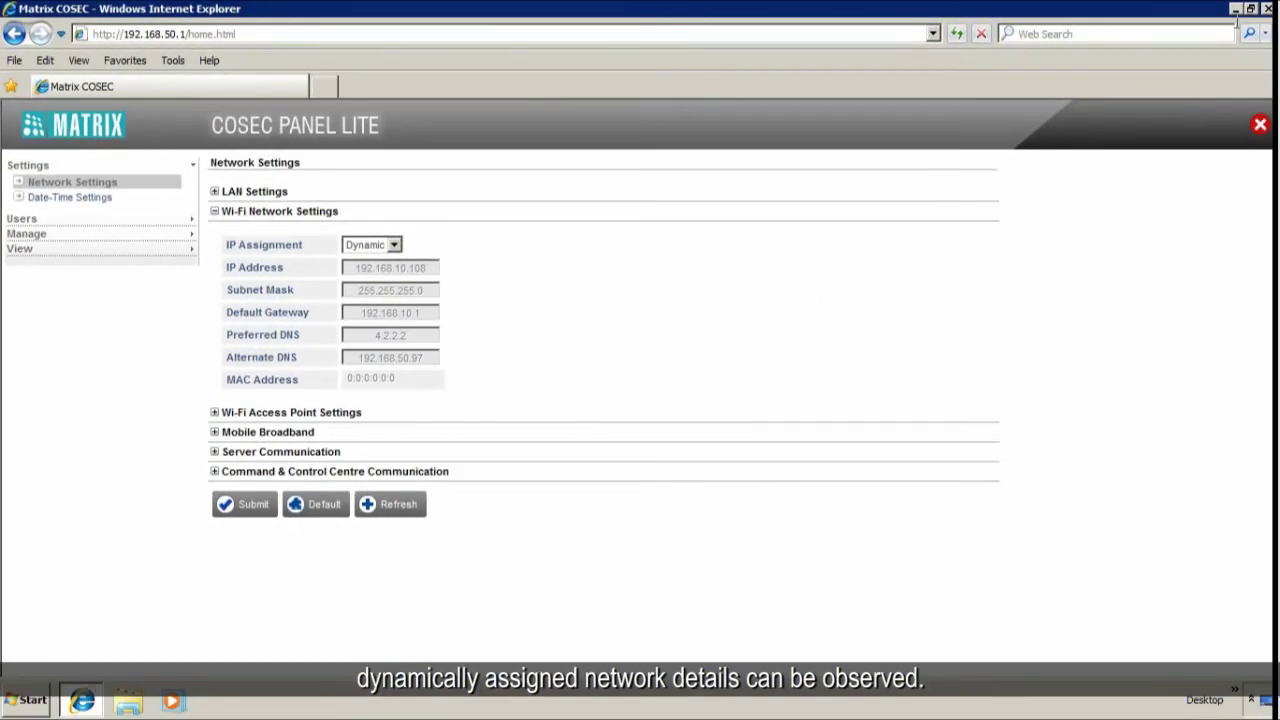
- Minimise the browser, launch Matrix COSEC MONITOR and log in as System Administrator
{"action": "left_click", "coordinate": [1236, 9]}
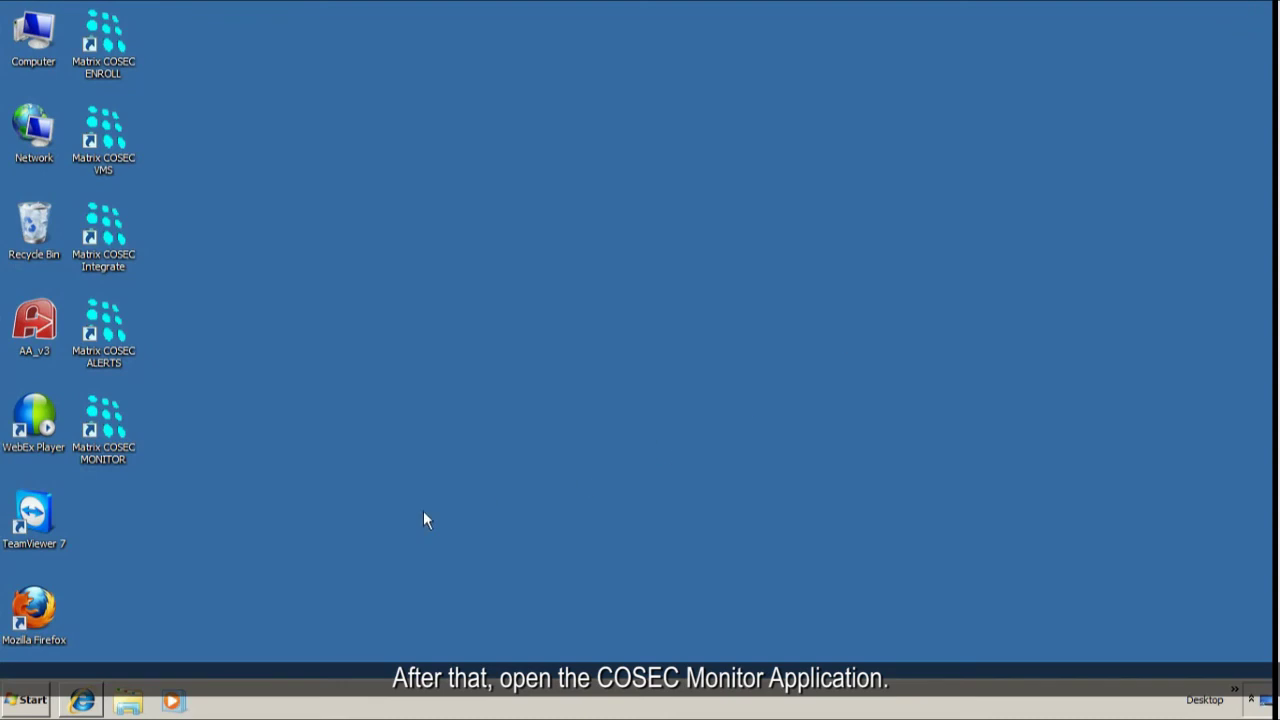
{"action": "double_click", "coordinate": [104, 454]}
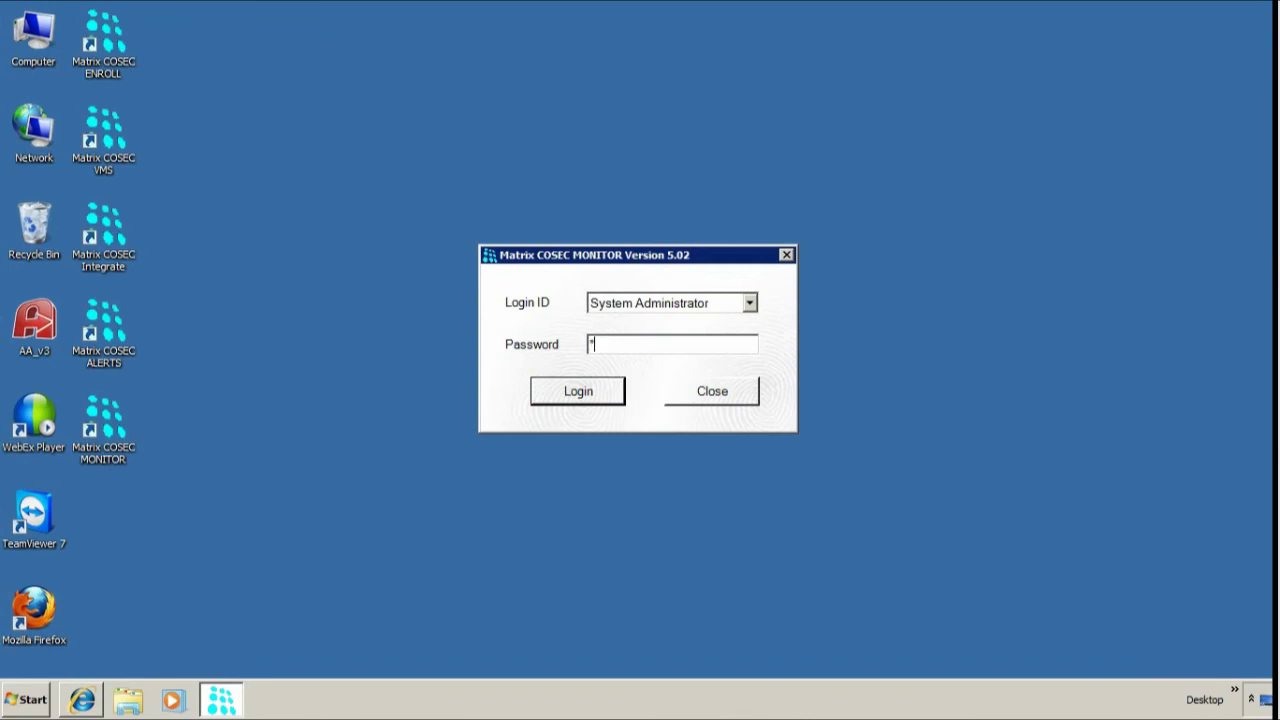
{"action": "left_click", "coordinate": [577, 391]}
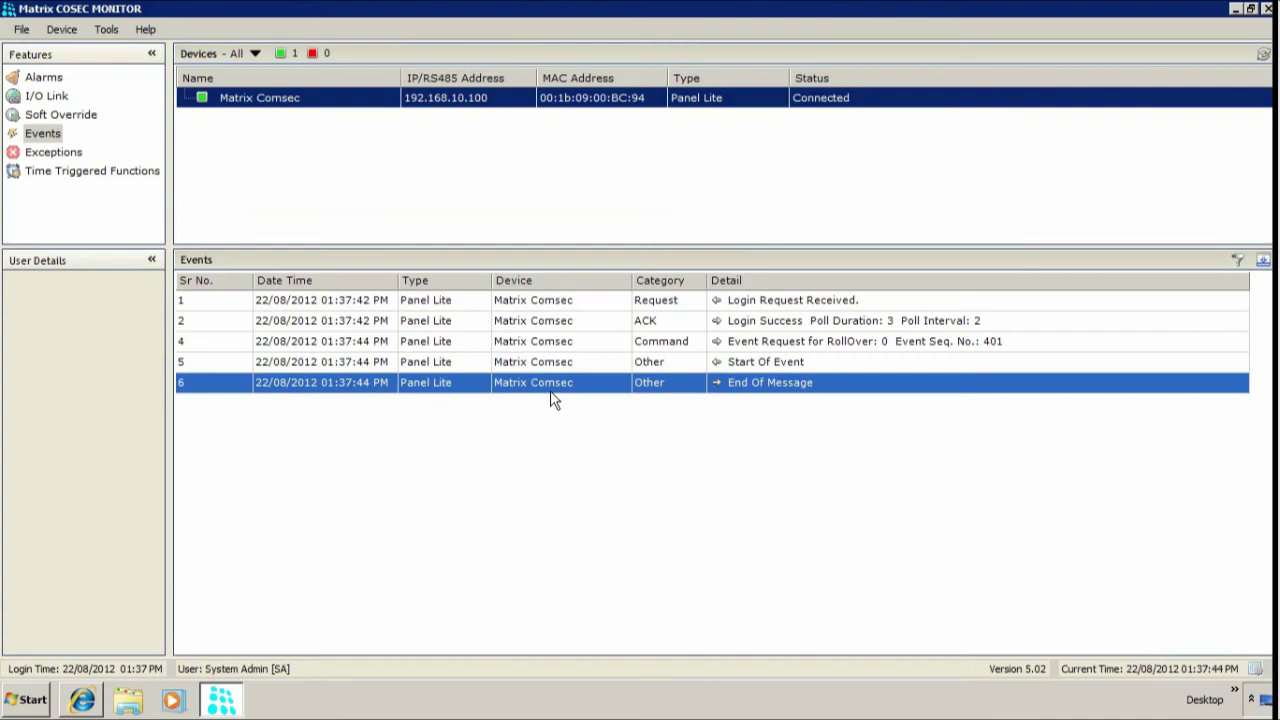